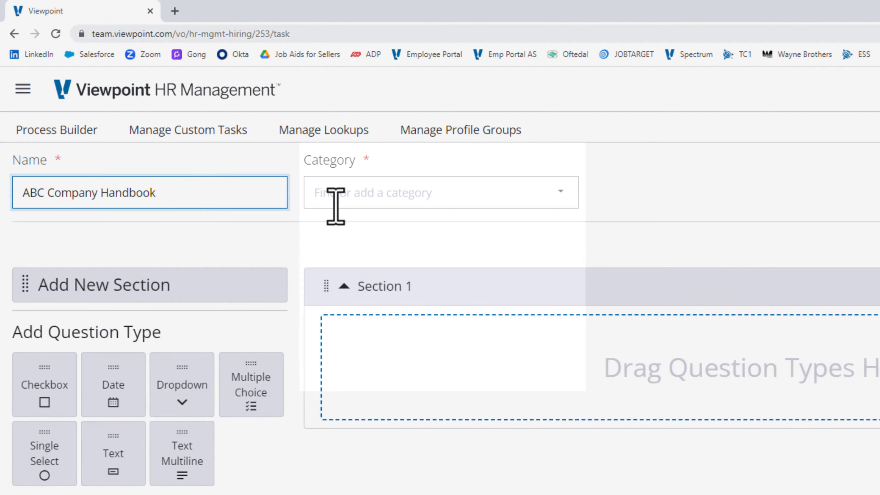
Assign the template to the New Field Hires category and rename Section 1 as "Employee Handbook".
click(336, 203)
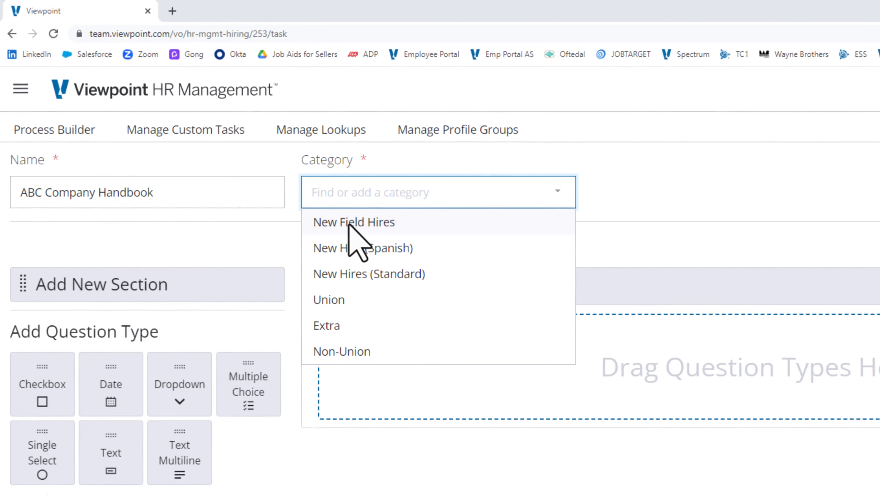
click(328, 219)
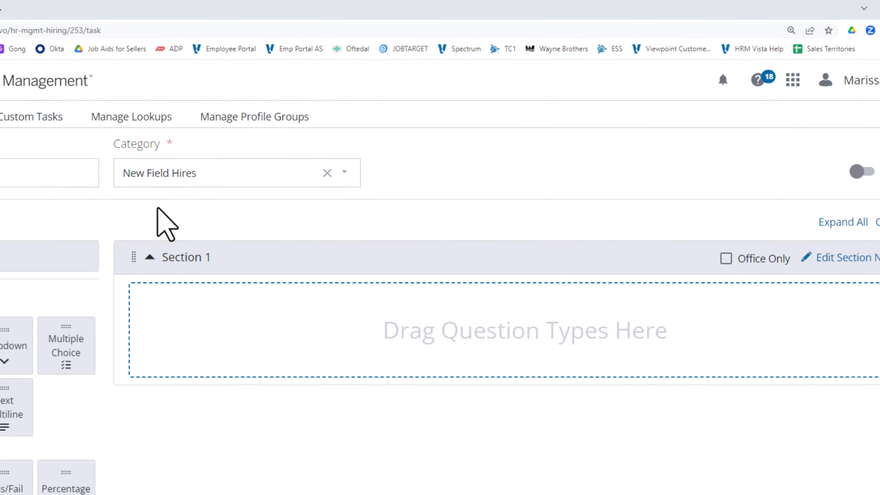
click(826, 255)
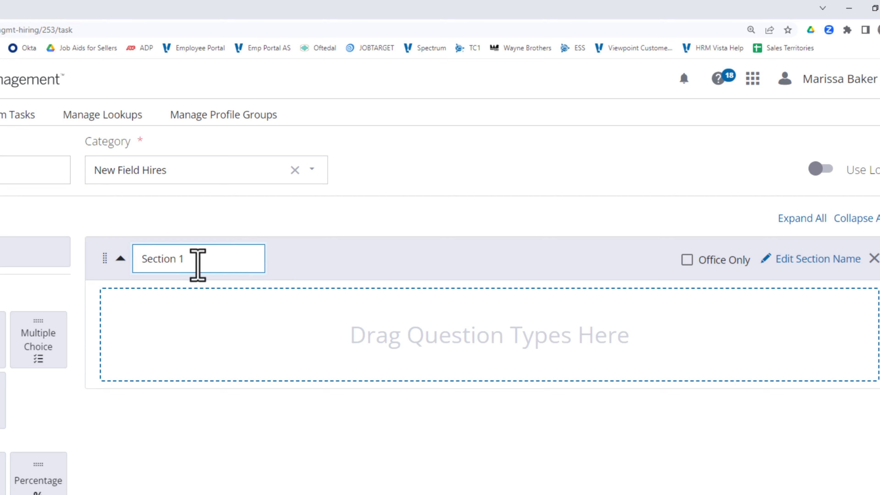
drag(191, 259, 128, 256)
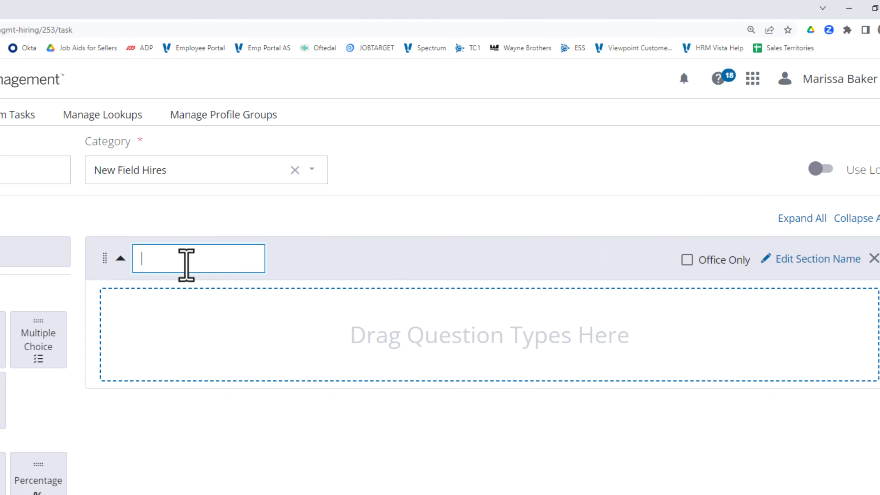
text(Employee Handboo)
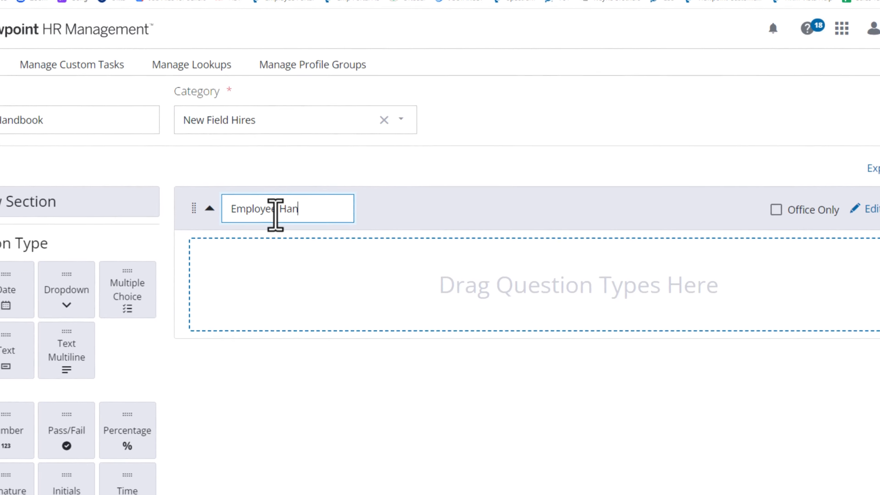
text(k)
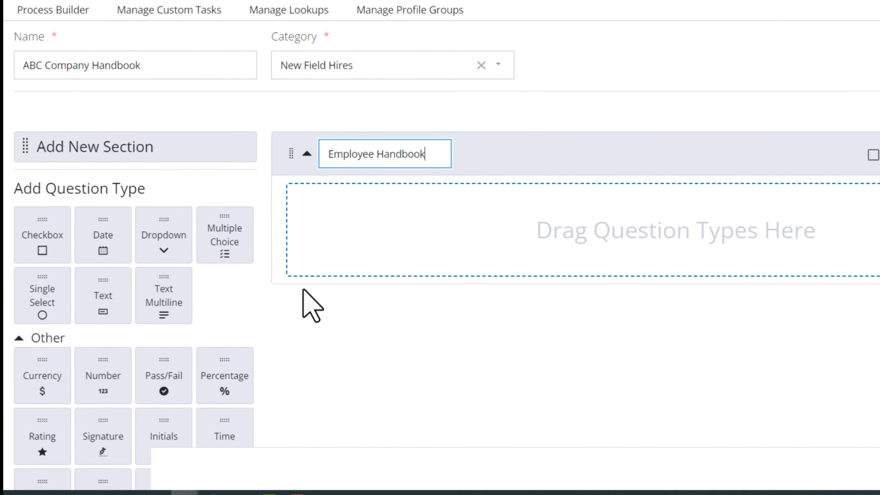
Add a PDF question to the Employee Handbook section and attach the Employee-Handbook file from Documents.
scroll(303, 293, down, 2)
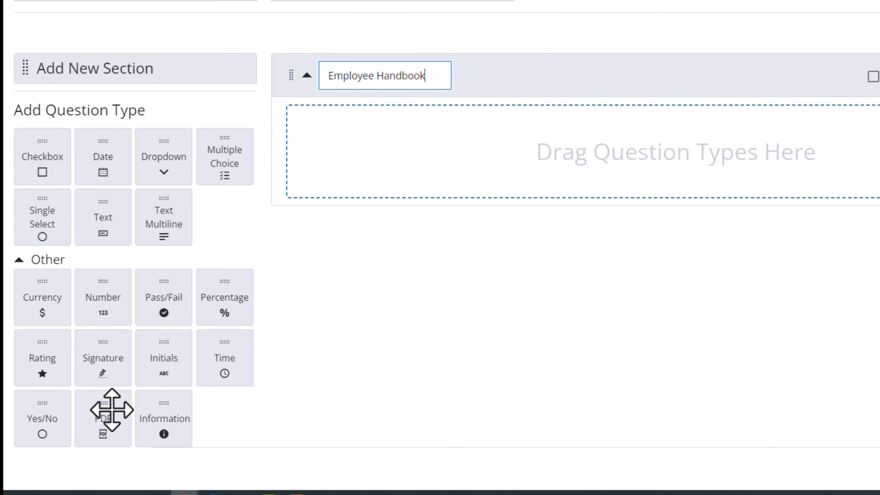
drag(111, 410, 395, 147)
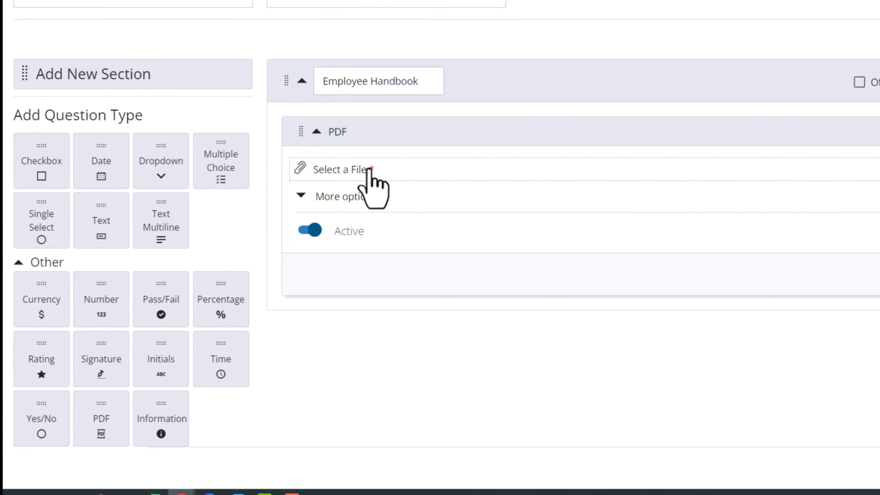
click(355, 178)
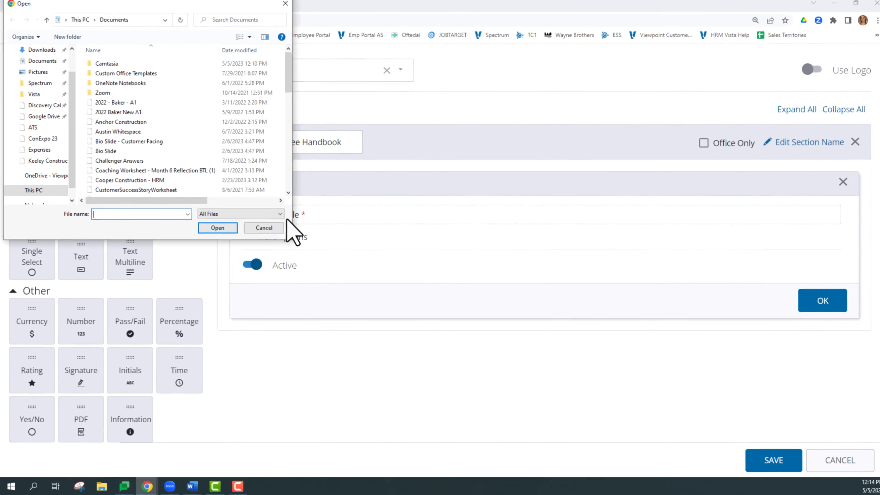
click(166, 176)
scroll(166, 181, down, 2)
click(148, 166)
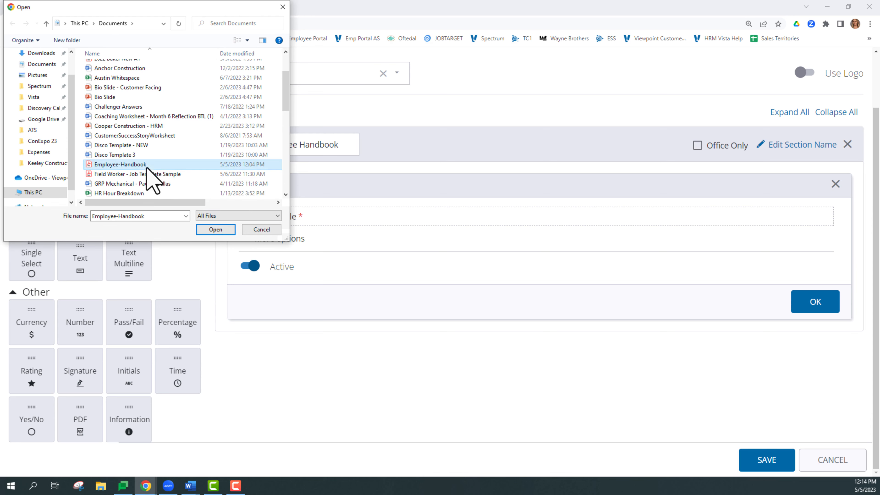
click(216, 229)
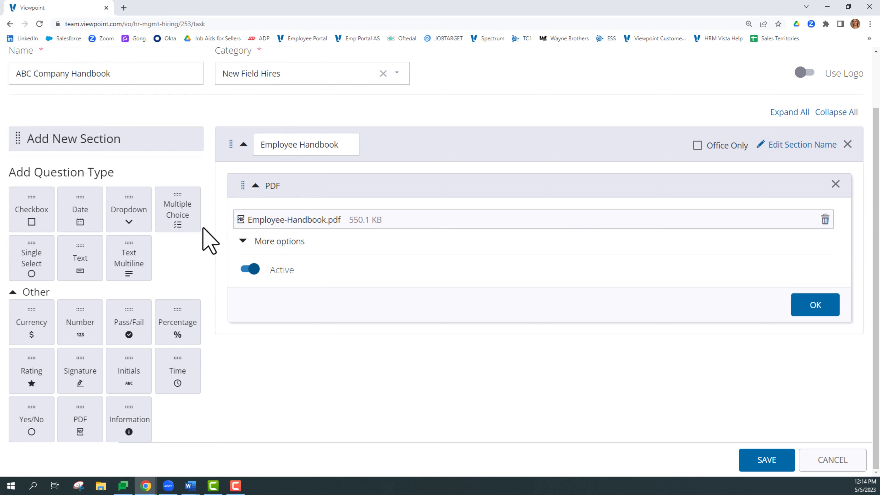
click(252, 243)
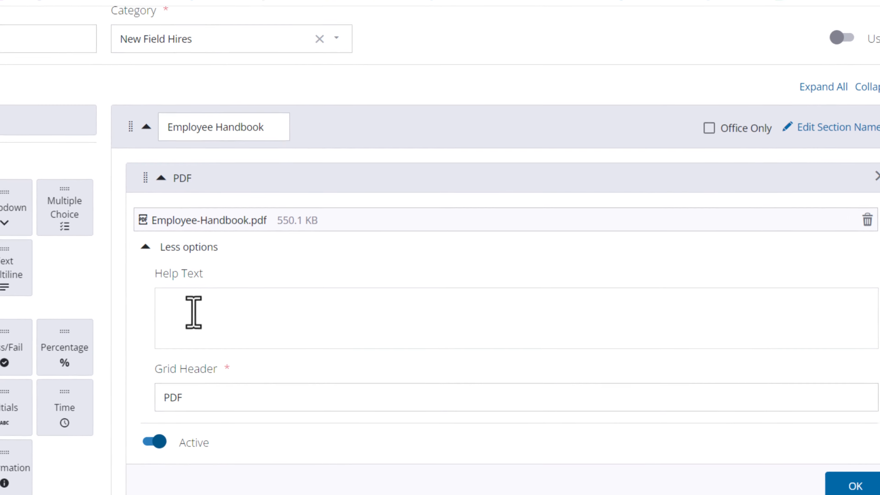
click(142, 250)
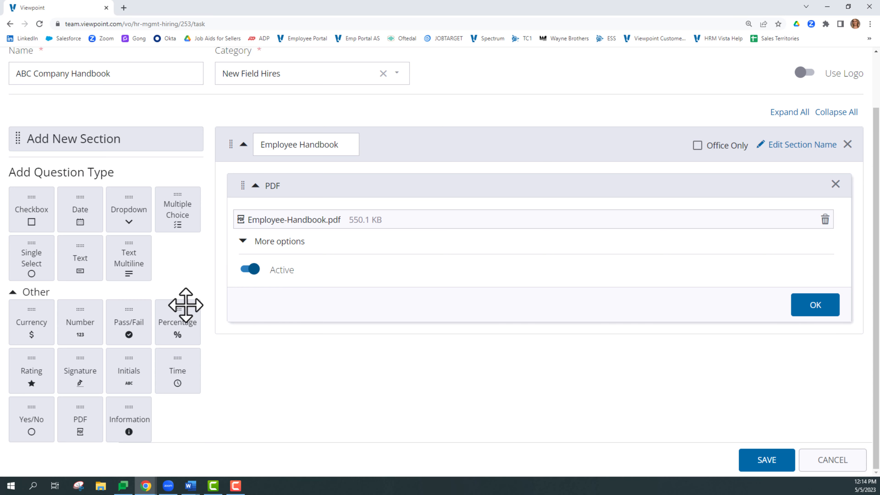
Add a Signature question below the PDF reading "I hereby acknowledge that I have read and reviewed the attached company handbook".
mouse_move(92, 368)
mouse_down()
mouse_move(258, 341)
mouse_move(316, 344)
mouse_up()
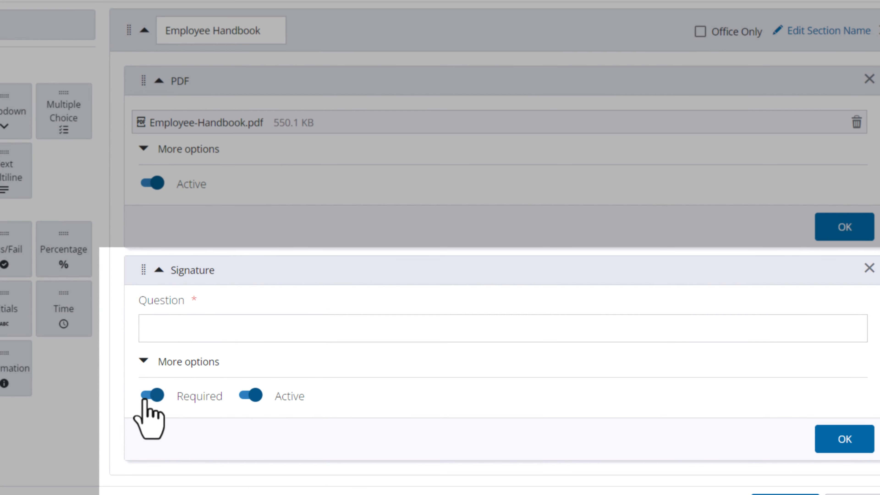
click(177, 326)
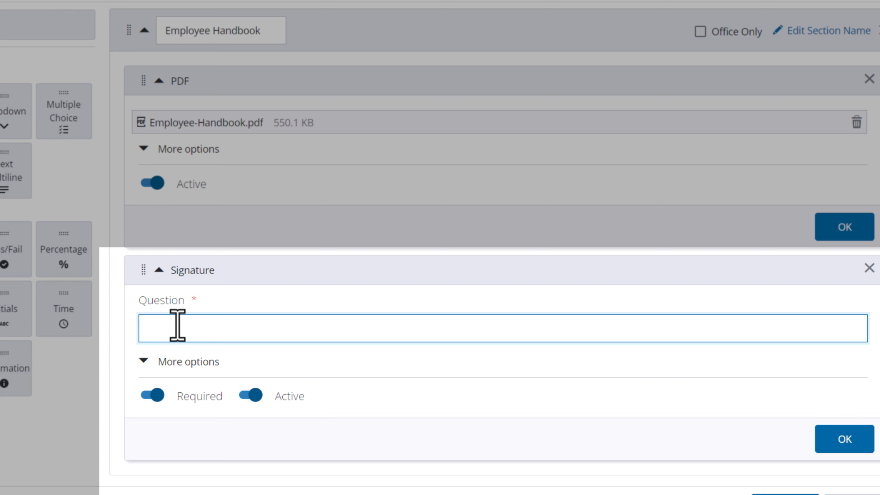
text(I hereby acknowledge that I have read and reviewed the attached company handbook)
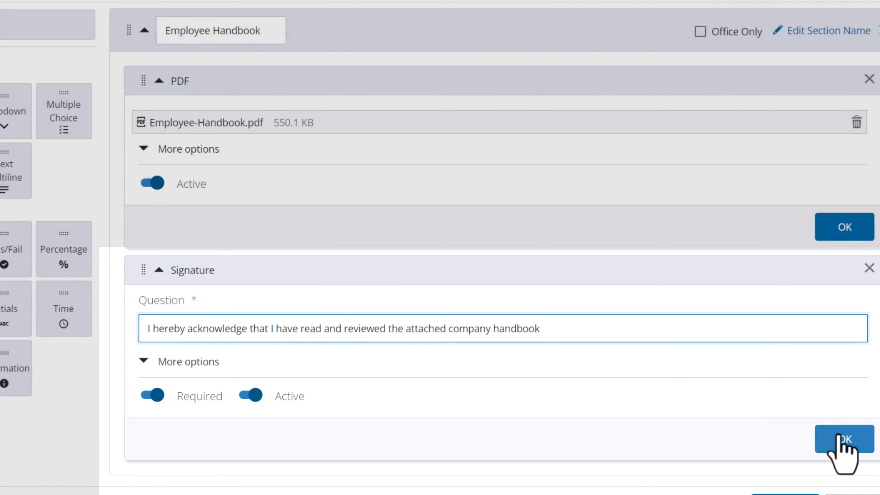
click(847, 445)
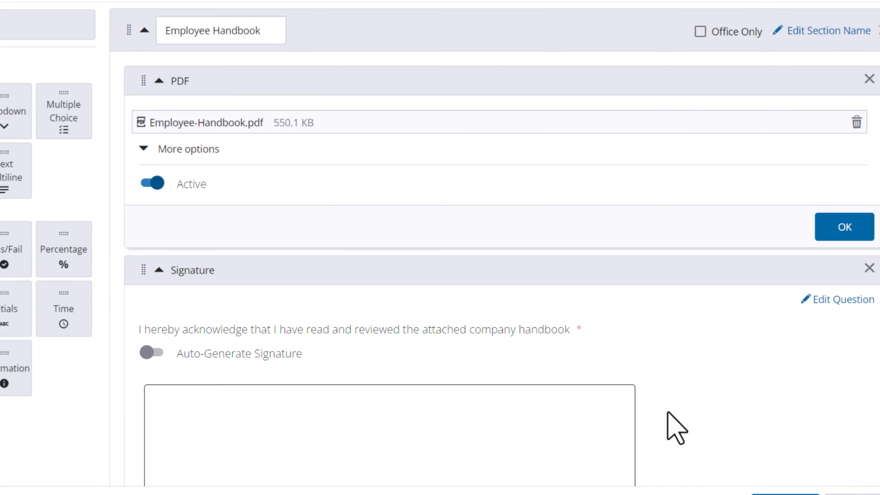
Add Time and Date questions below the signature, and word the Time question as "Current Time".
scroll(667, 384, down, 3)
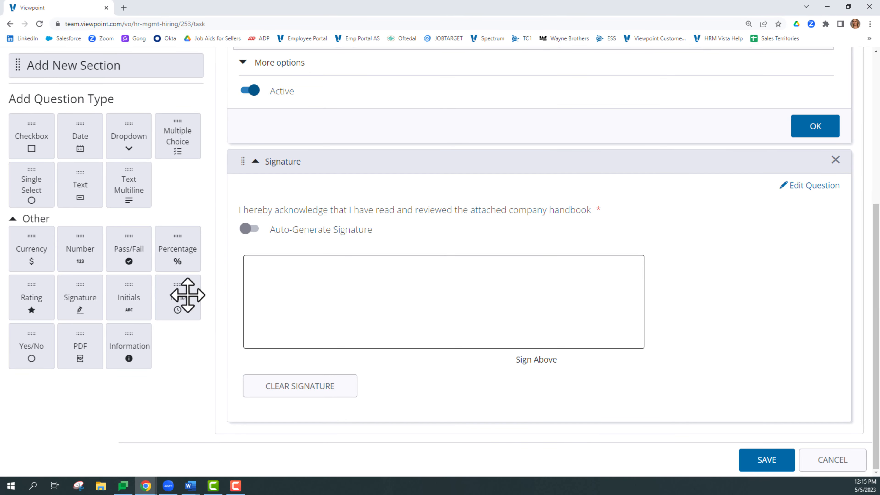
mouse_move(188, 296)
mouse_down()
mouse_move(324, 423)
mouse_move(330, 449)
mouse_move(338, 422)
mouse_up()
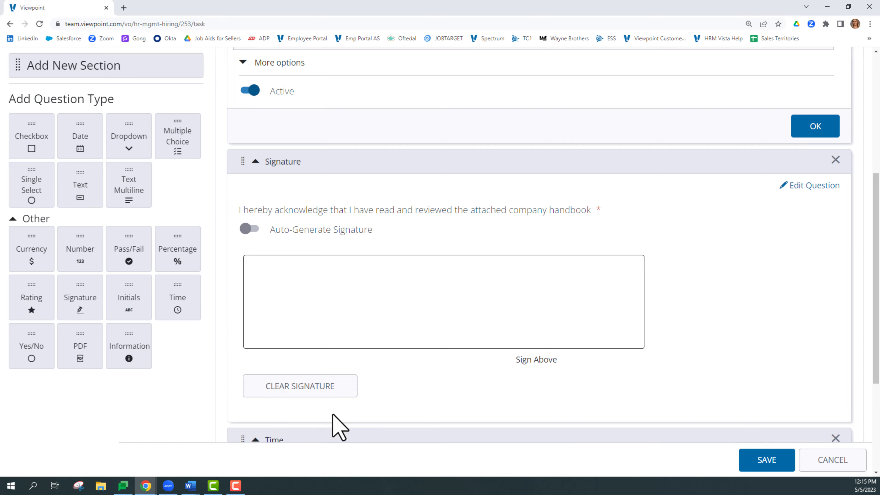
drag(92, 151, 336, 438)
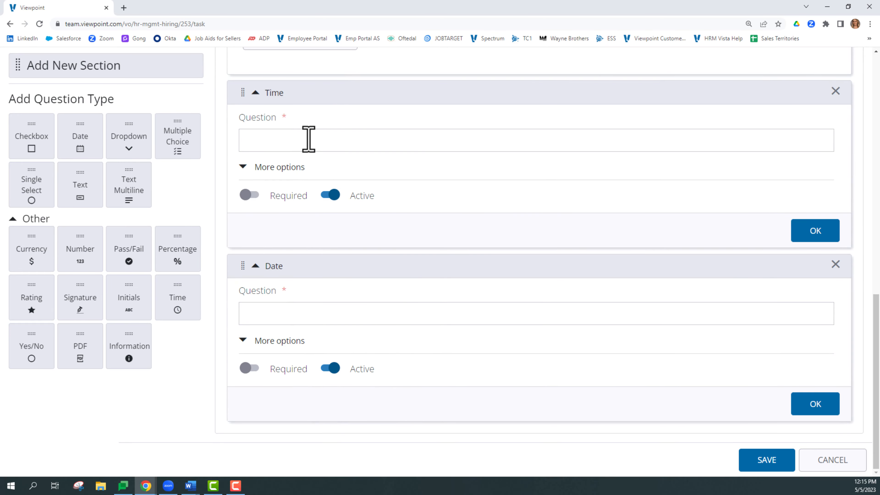
click(309, 139)
text(Curren)
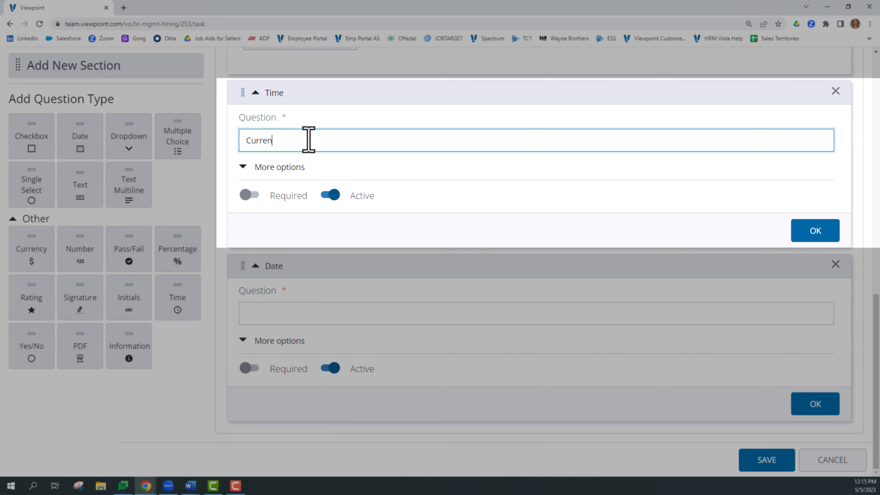
text(t Time)
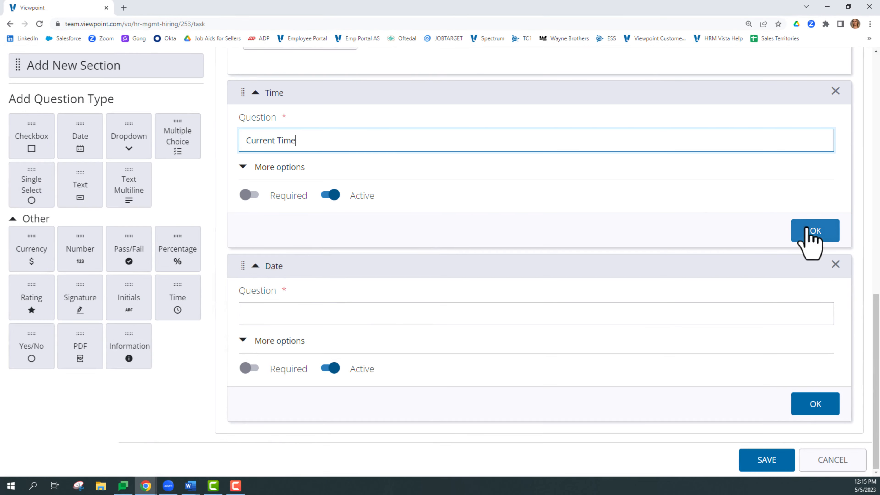
click(807, 232)
Word the Date question as "Today's Date", make it required, and save the template.
click(375, 320)
text(Today's Date)
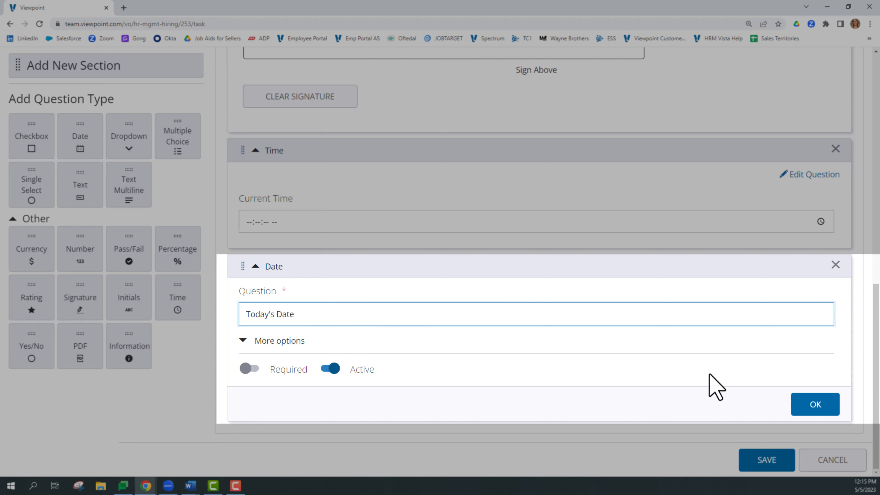
click(256, 368)
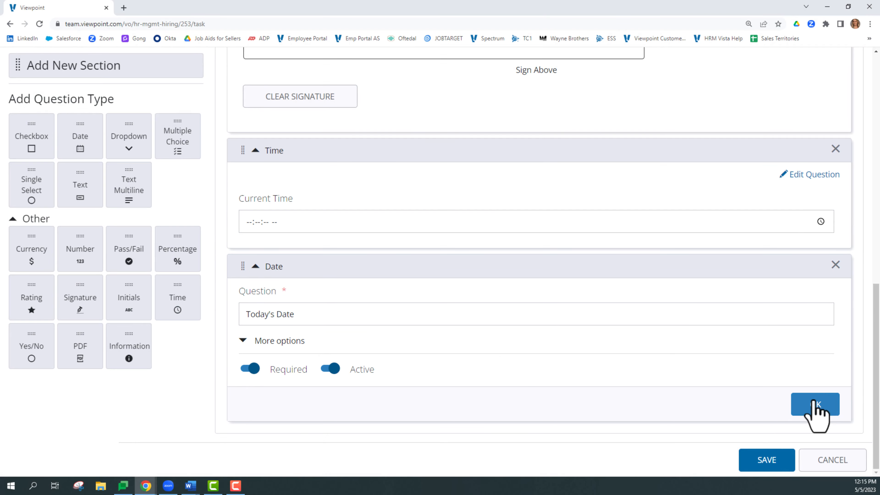
click(815, 406)
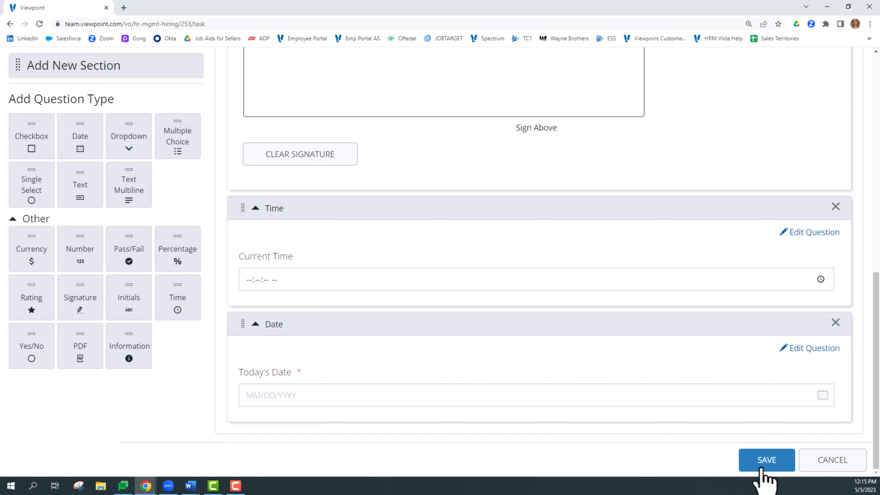
click(762, 464)
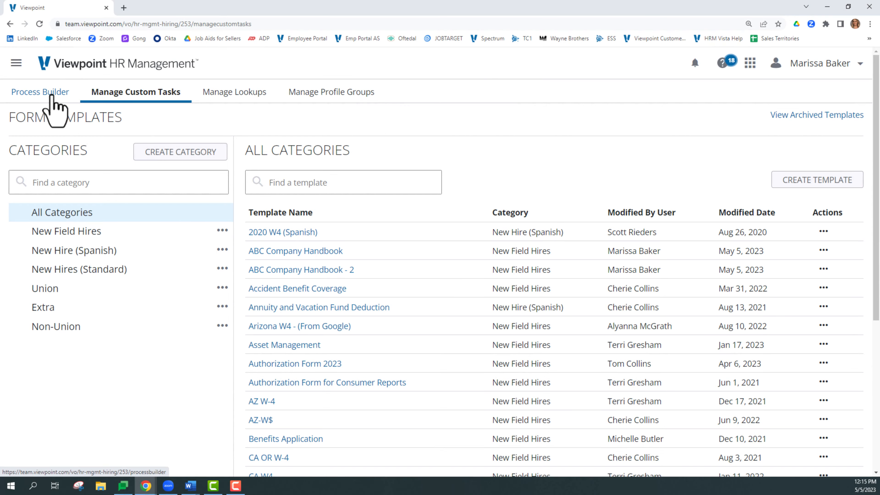
In the process builder, add the "ABC Company Handbook - 2" task to the Electrician profile's tasks to complete.
click(52, 97)
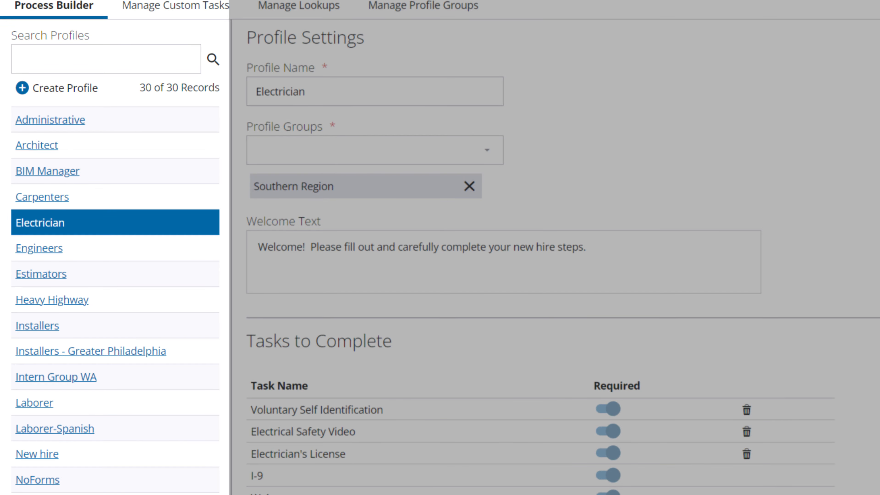
scroll(373, 264, down, 3)
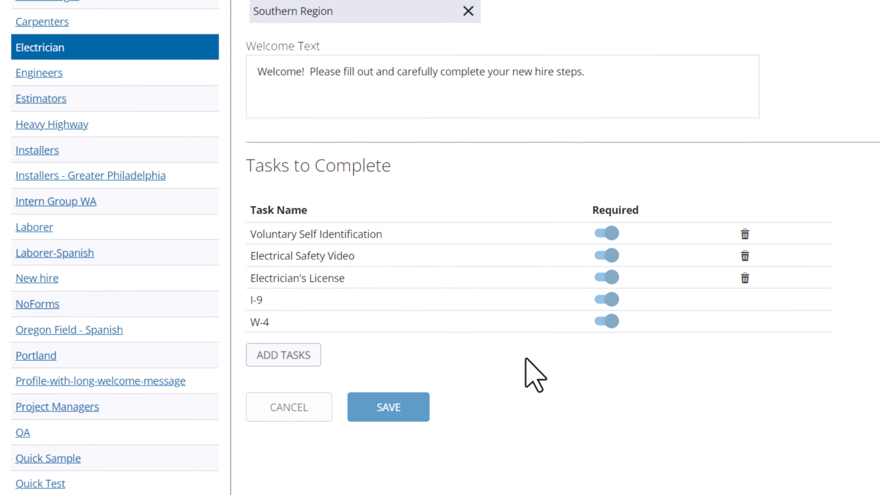
click(309, 357)
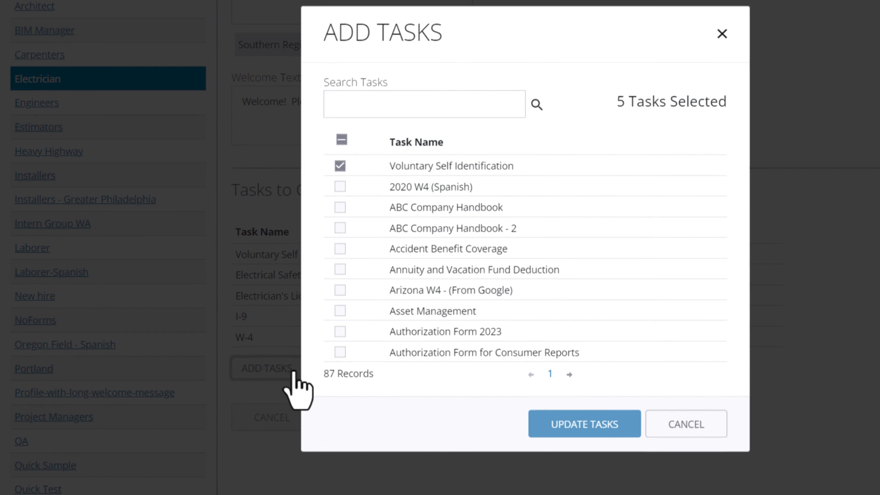
click(340, 228)
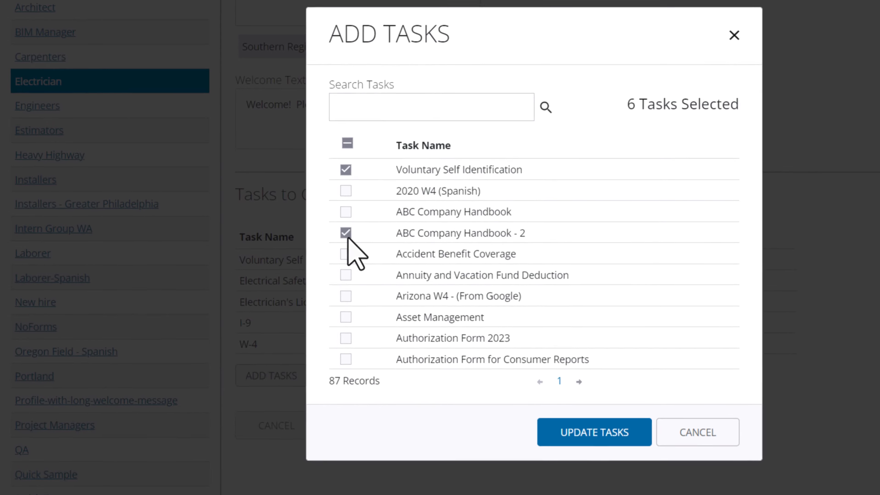
click(586, 424)
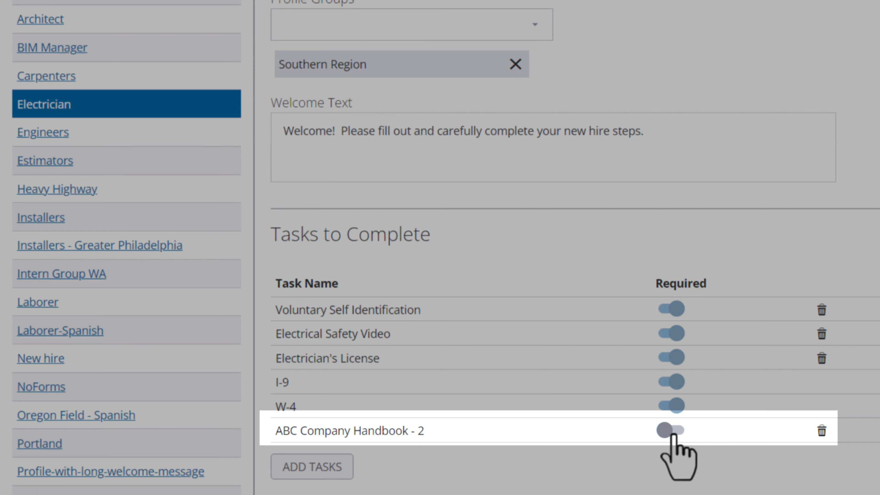
Make the "ABC Company Handbook - 2" task required and save the Electrician profile.
click(673, 435)
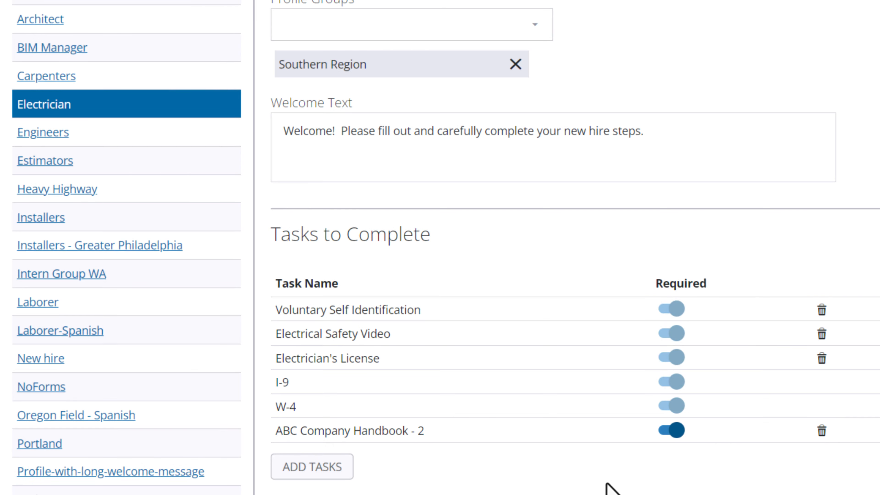
scroll(607, 485, down, 2)
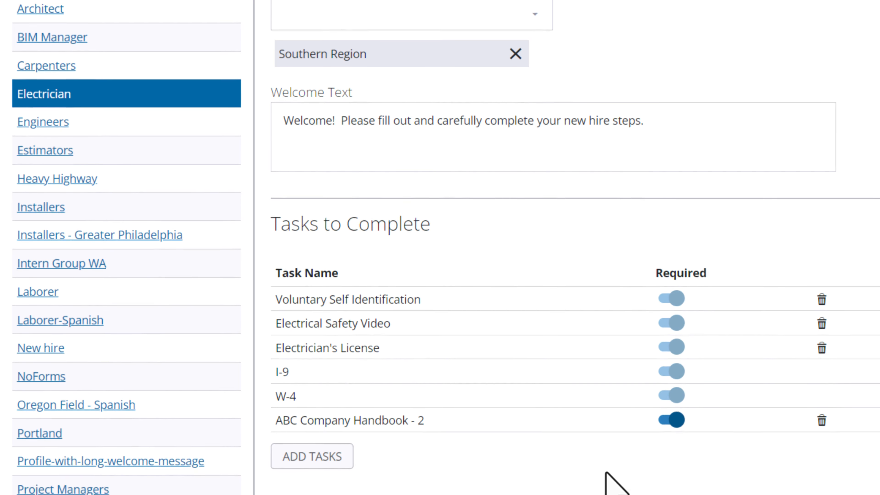
scroll(593, 399, down, 1)
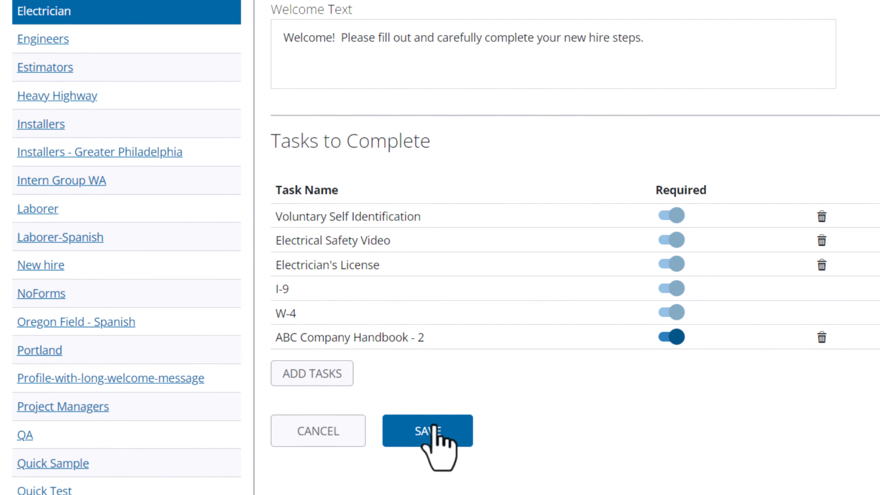
click(427, 439)
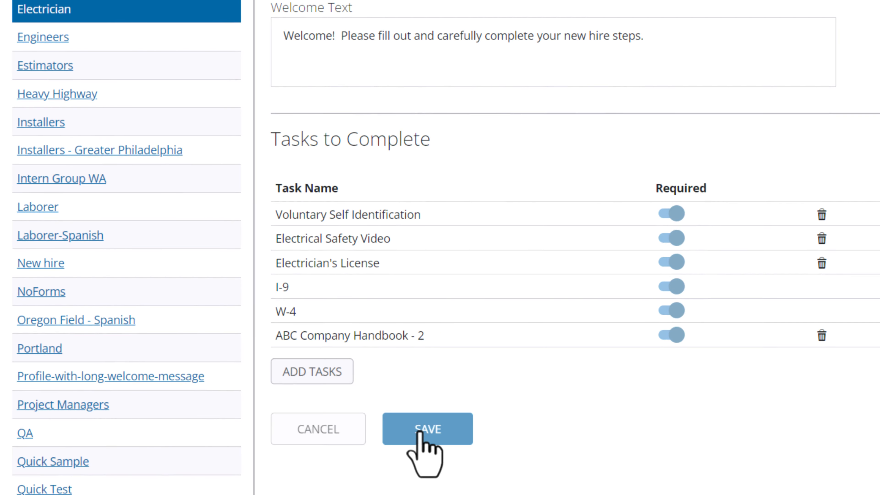